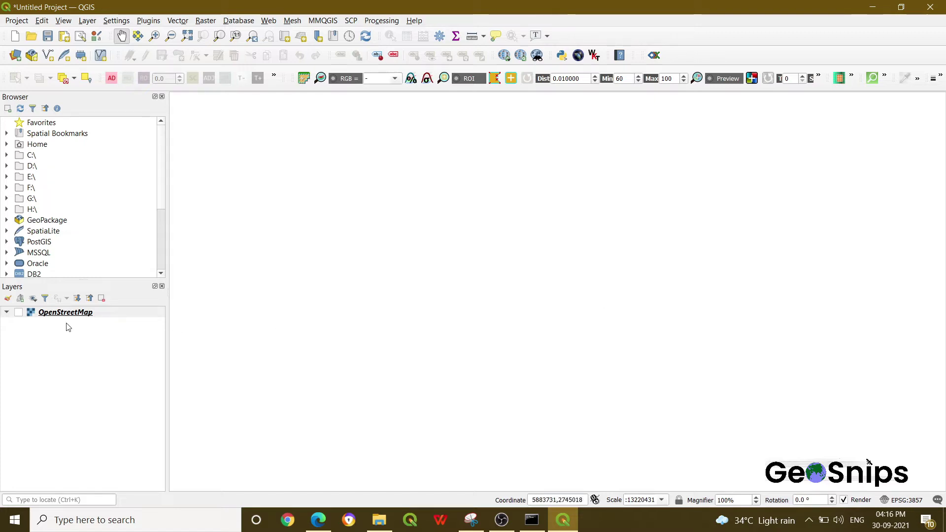
# Show the OpenStreetMap basemap and pan the map to centre on India.
pyautogui.click(18, 313)
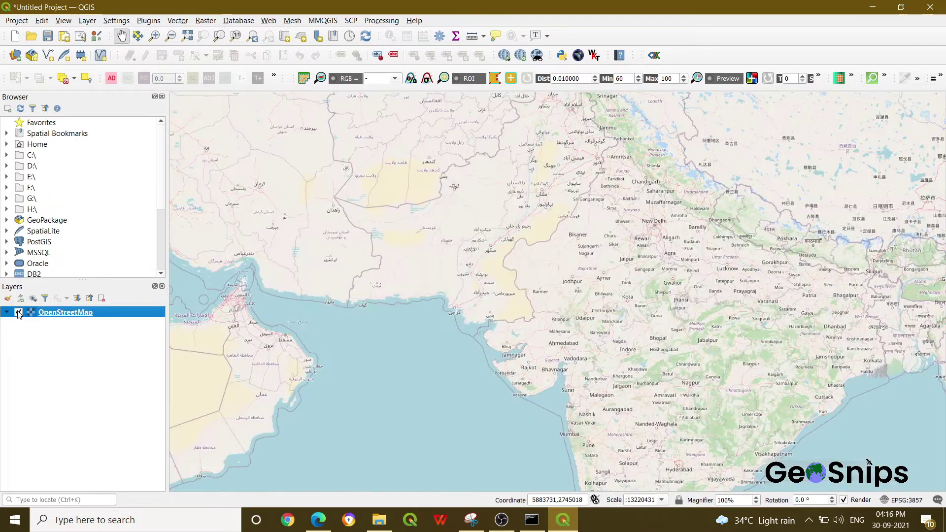
pyautogui.moveTo(669, 288); pyautogui.dragTo(514, 269)
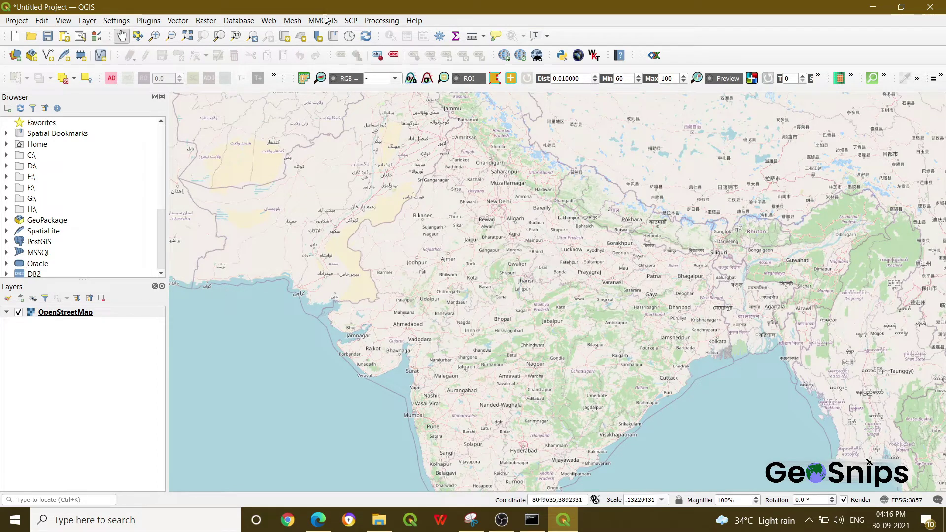
pyautogui.click(147, 21)
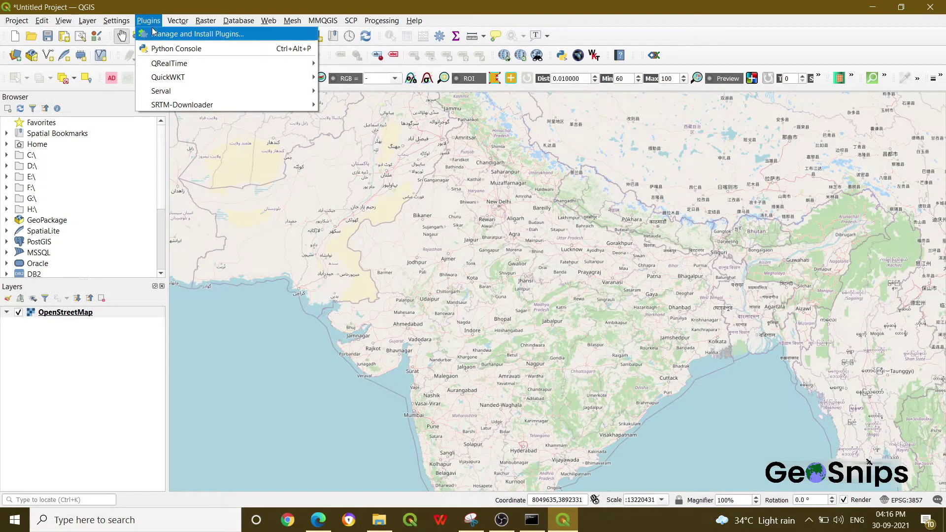
pyautogui.click(154, 34)
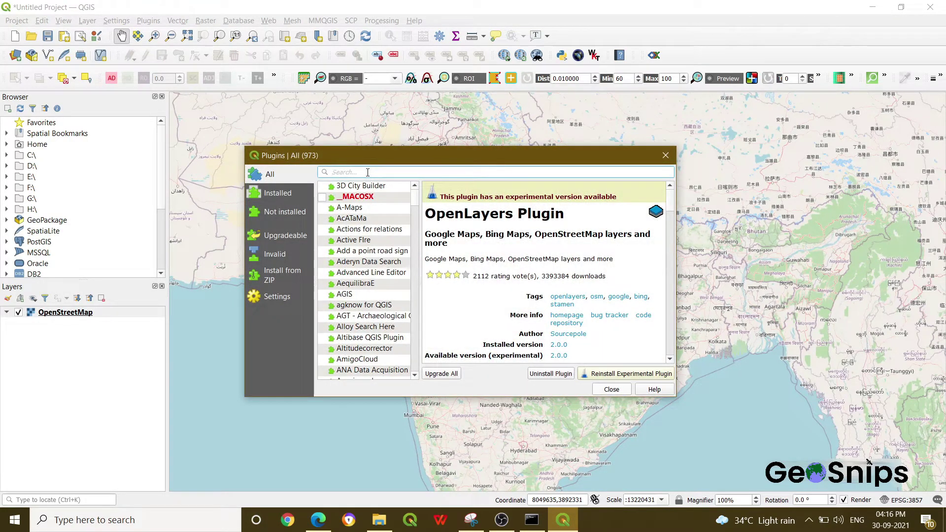
pyautogui.write('quick')
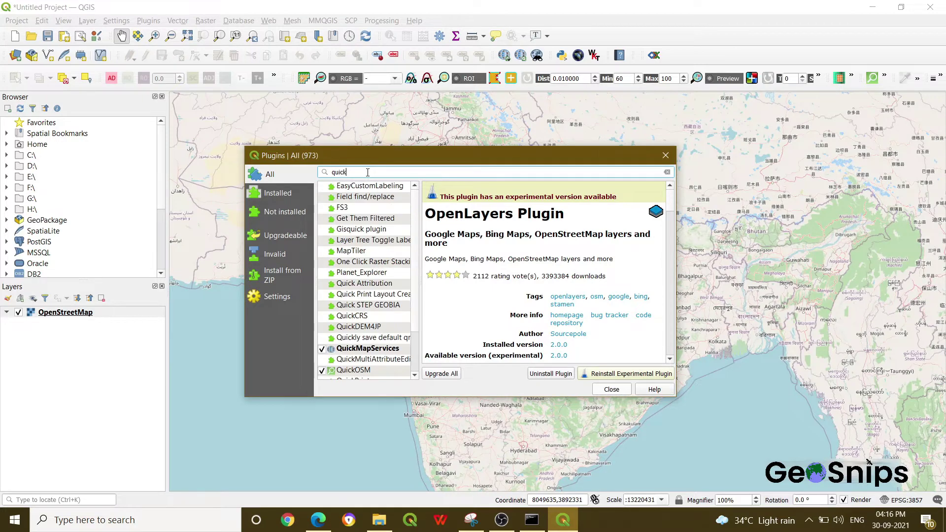
pyautogui.write('wkt')
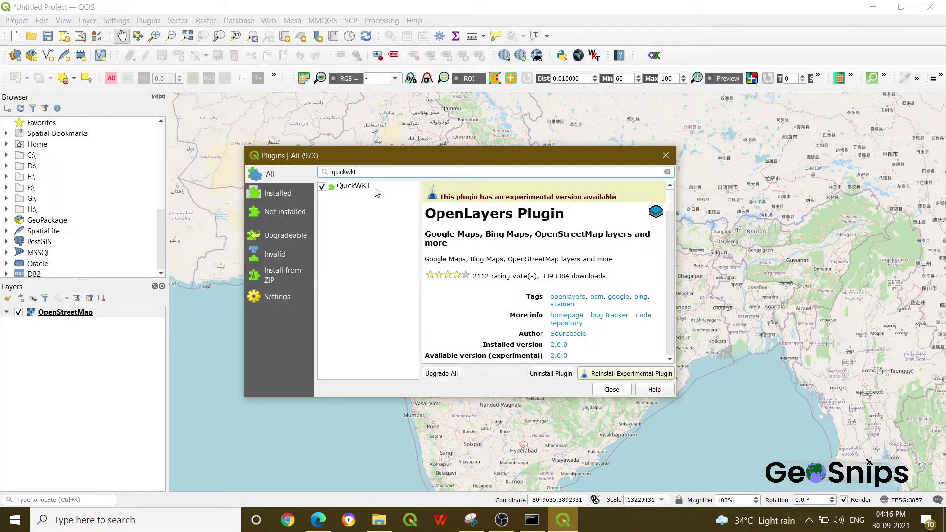
pyautogui.click(351, 187)
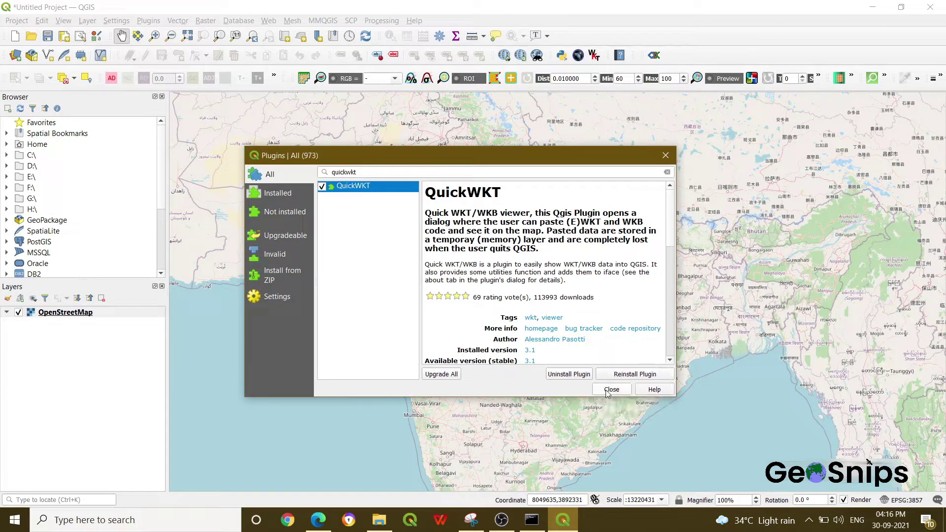
pyautogui.click(609, 392)
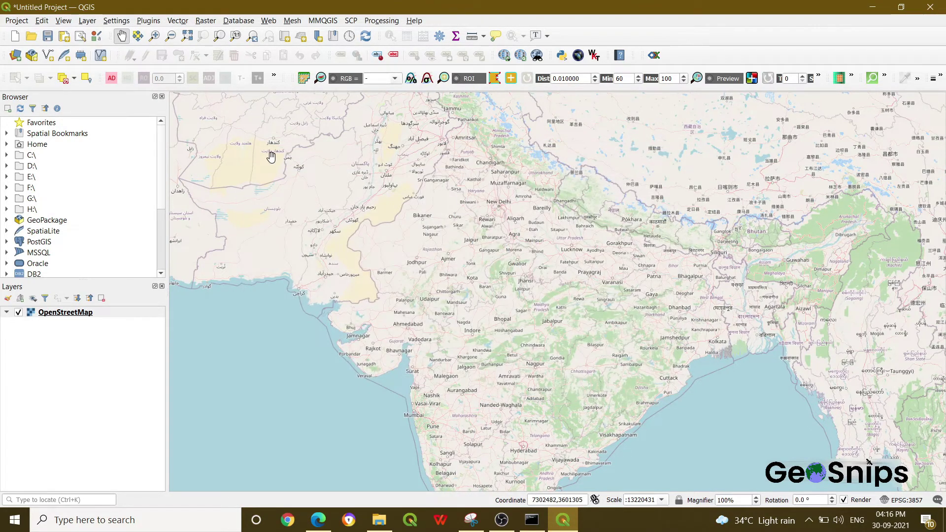
# Launch QuickWKT and load the POINT (WKT) example geometry.
pyautogui.click(149, 20)
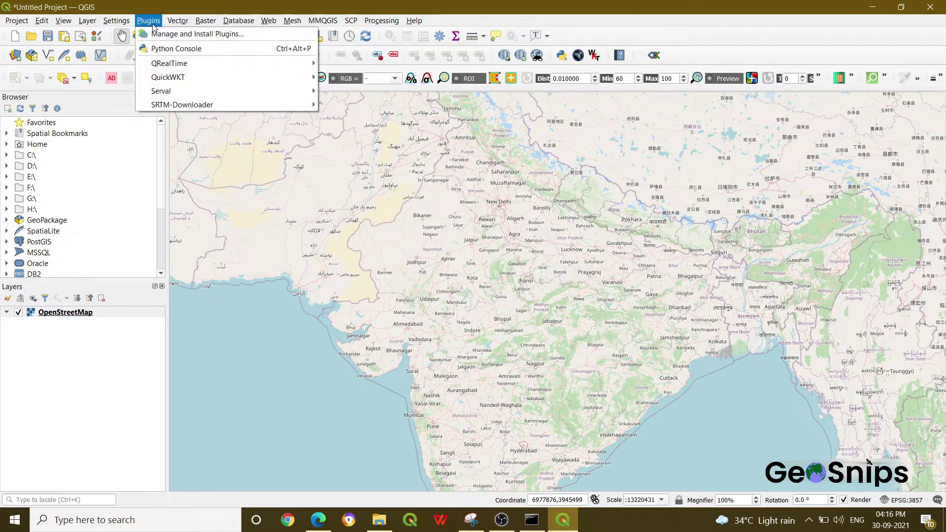
pyautogui.moveTo(195, 78)
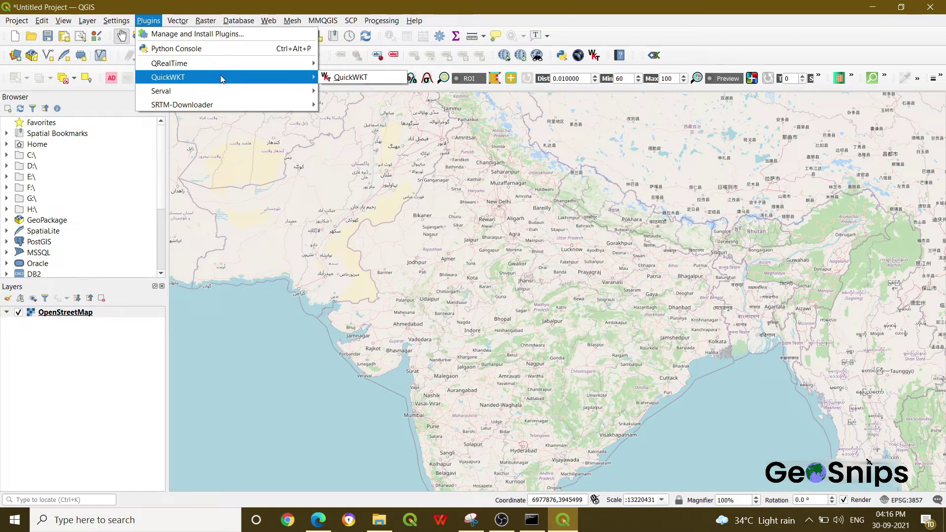
pyautogui.click(329, 78)
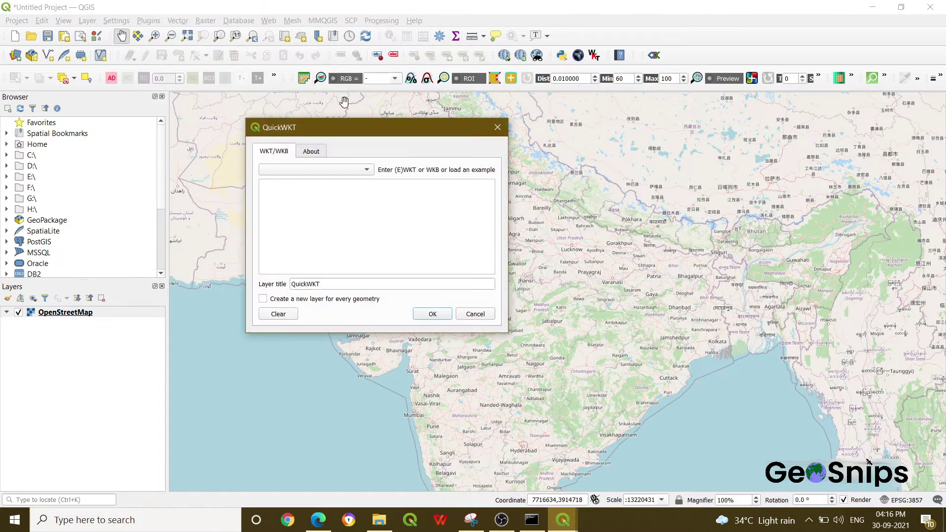
pyautogui.moveTo(349, 133); pyautogui.dragTo(380, 127)
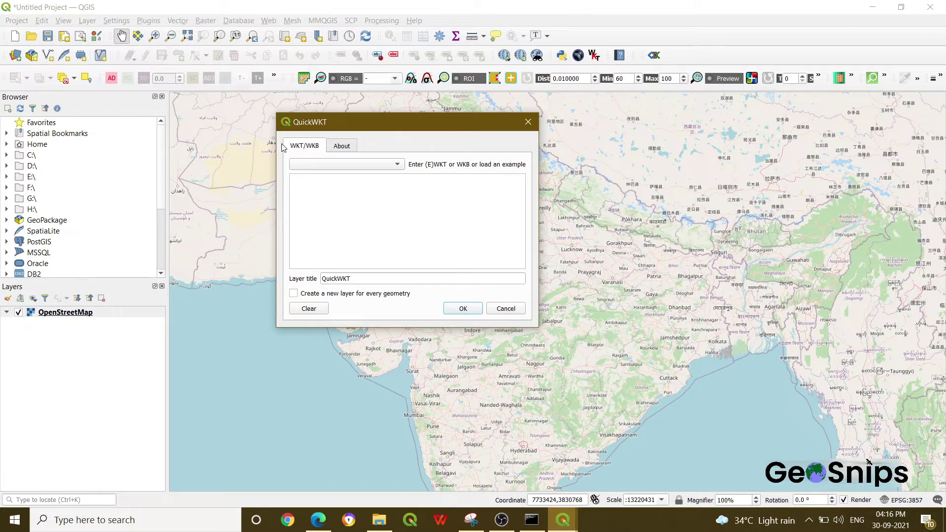
pyautogui.click(378, 167)
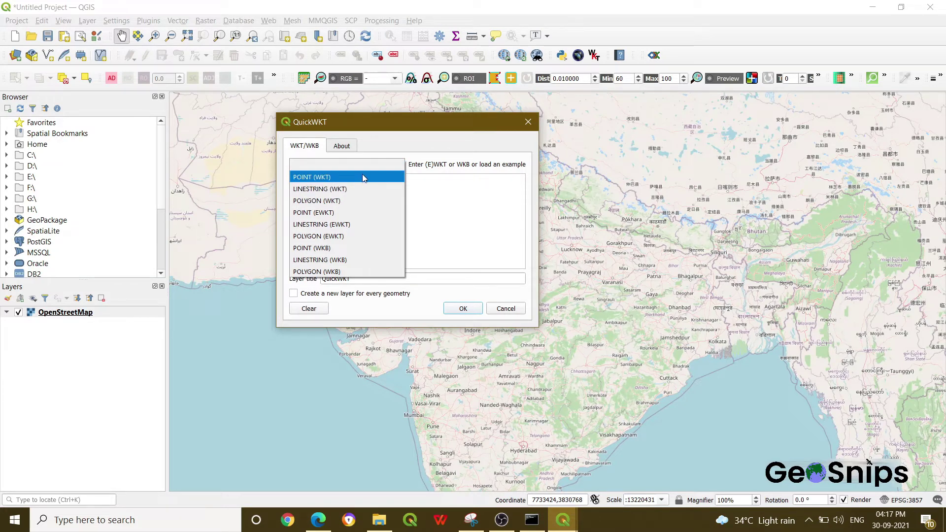
pyautogui.click(362, 176)
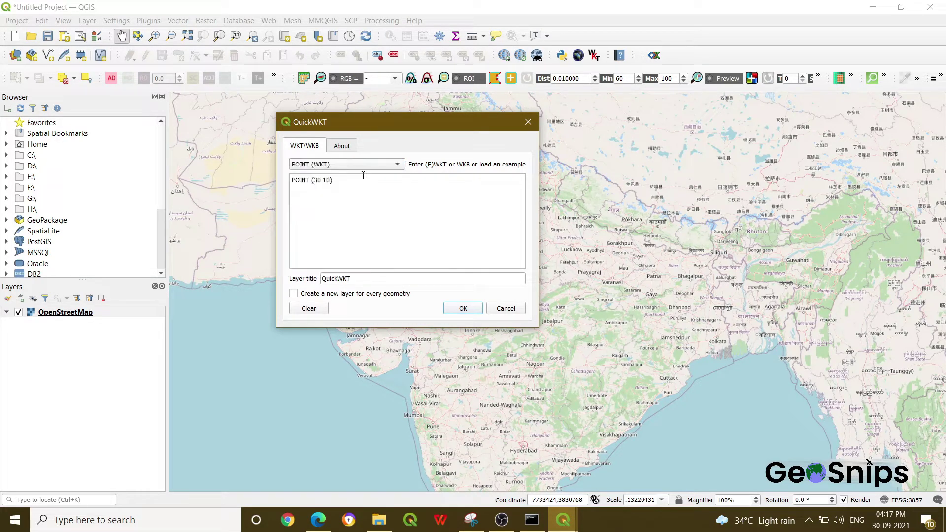
# Edit the point to POINT (78.96 20.59) and create the layer.
pyautogui.click(321, 181)
pyautogui.press('BackSpace')
pyautogui.press('BackSpace')
pyautogui.press('BackSpace')
pyautogui.write('78 96,')
pyautogui.press('BackSpace')
pyautogui.press('BackSpace')
pyautogui.write('20.59')
pyautogui.click(335, 181)
pyautogui.press('BackSpace')
pyautogui.click(458, 309)
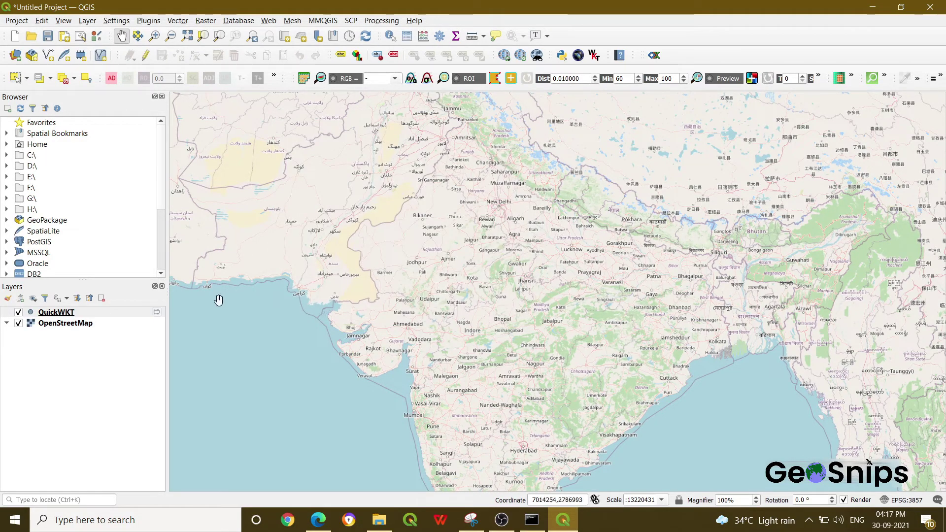
# Set the QuickWKT point layer's CRS to EPSG:4326 - WGS 84 and zoom to the layer.
pyautogui.rightClick(95, 314)
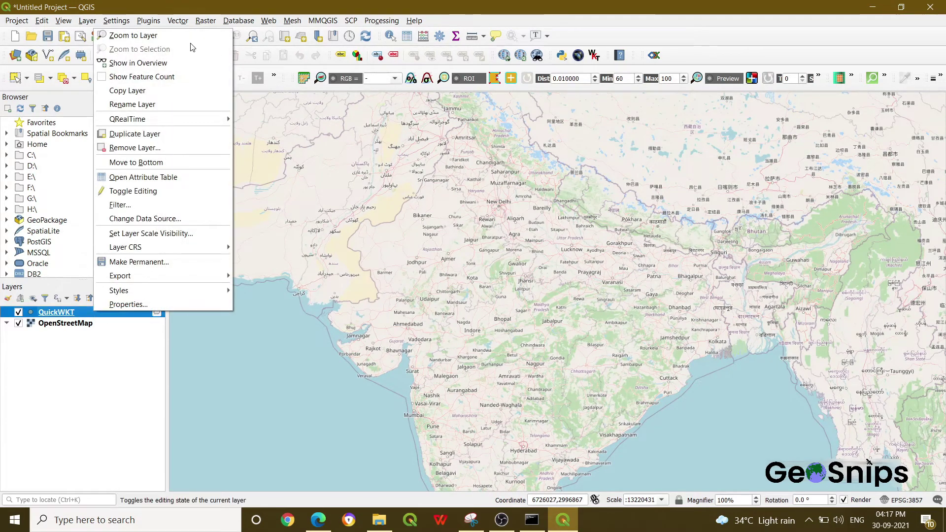
pyautogui.click(125, 305)
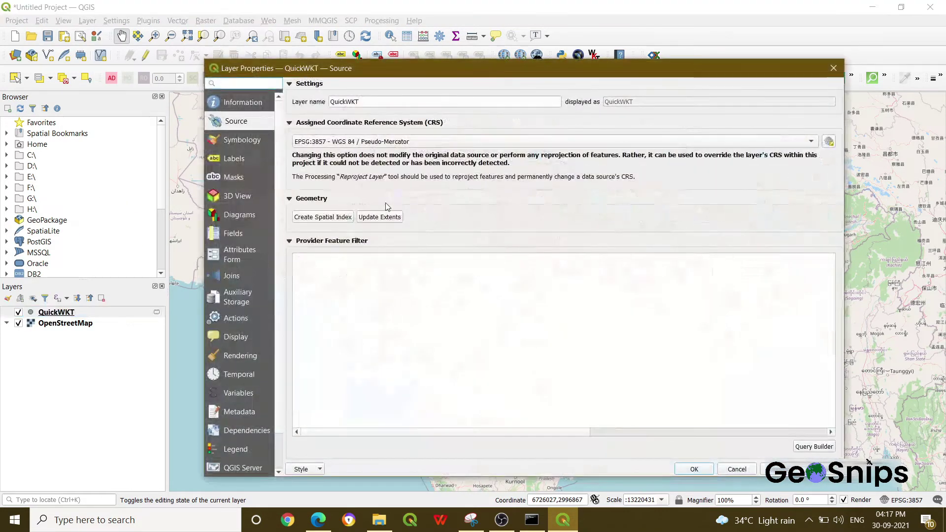
pyautogui.moveTo(333, 73); pyautogui.dragTo(295, 61)
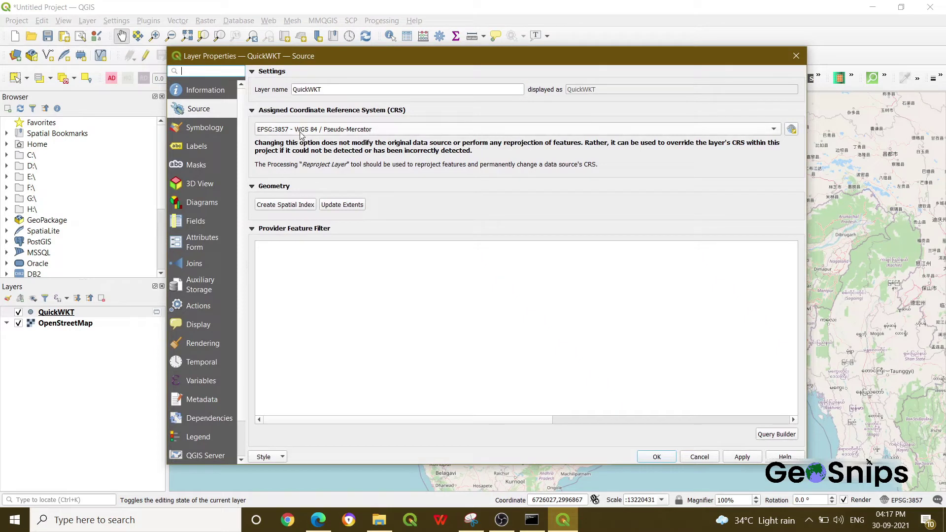
pyautogui.click(343, 130)
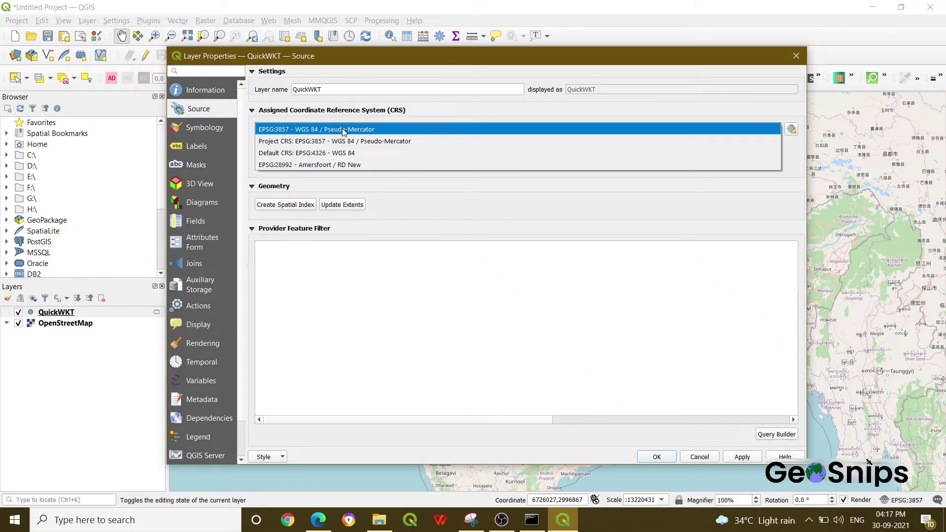
pyautogui.click(346, 154)
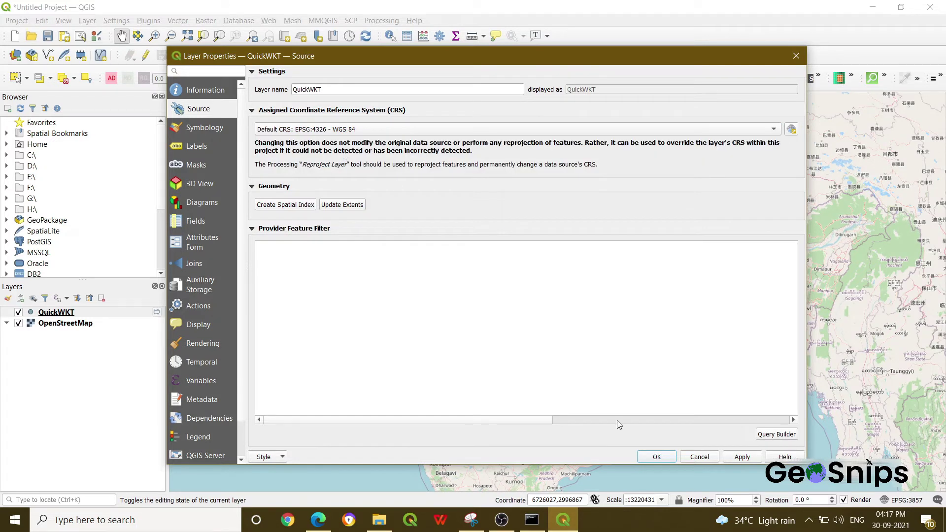
pyautogui.click(746, 459)
pyautogui.click(664, 457)
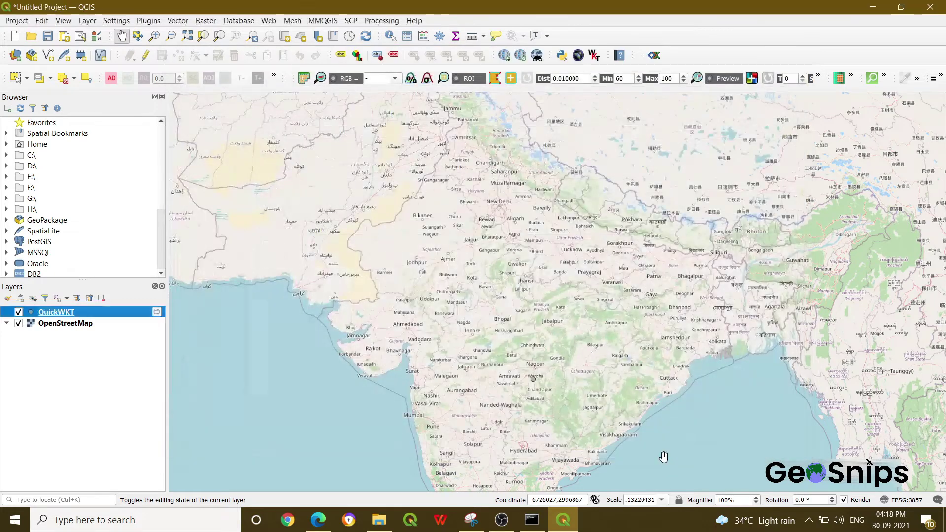
pyautogui.rightClick(127, 312)
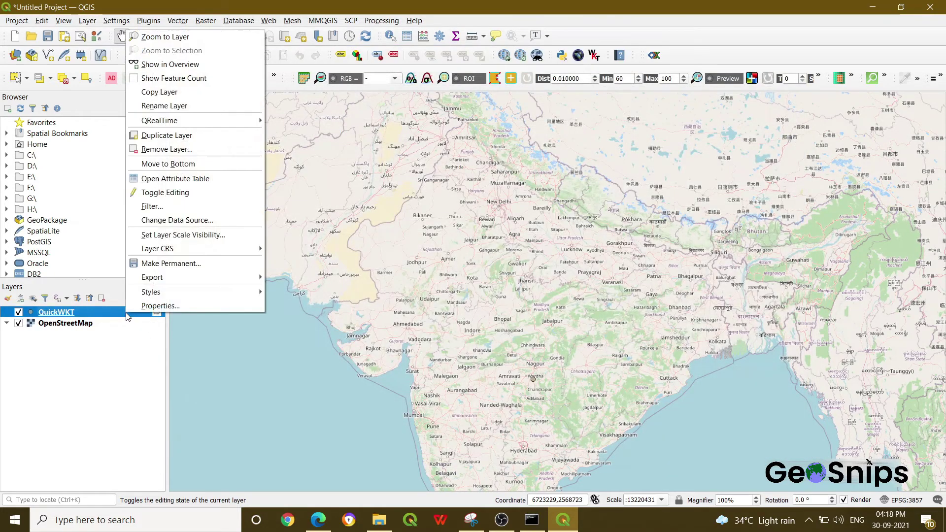
pyautogui.click(182, 41)
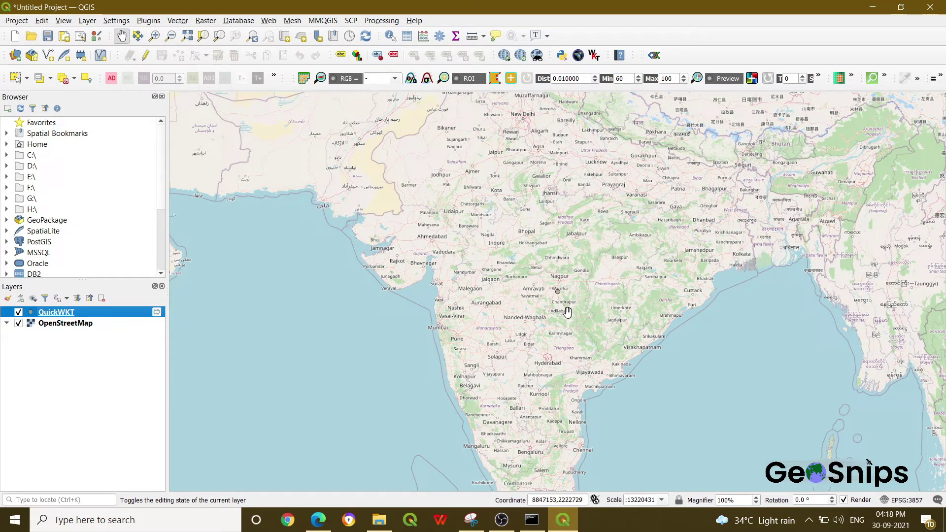
# In QuickWKT, replace the POLYGON (WKT) example with pasted polygon coordinates and add the layer.
pyautogui.click(148, 20)
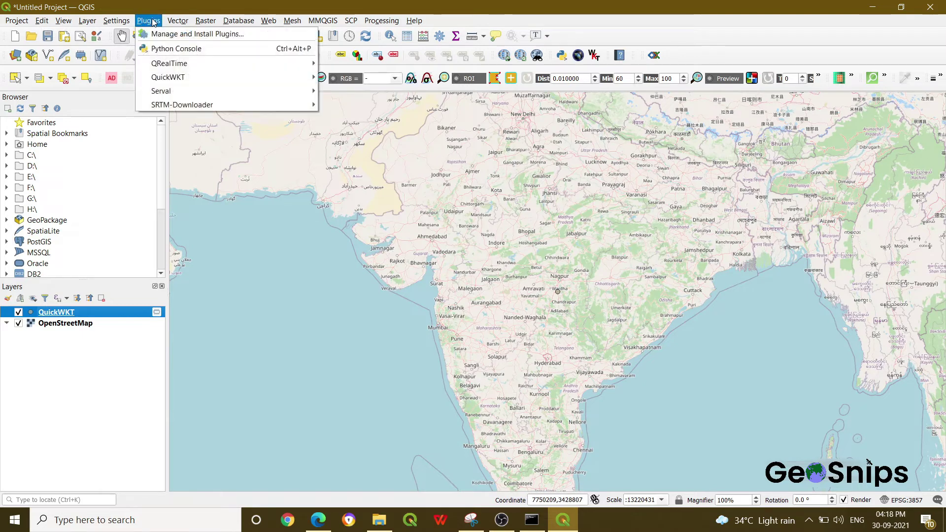
pyautogui.moveTo(229, 77)
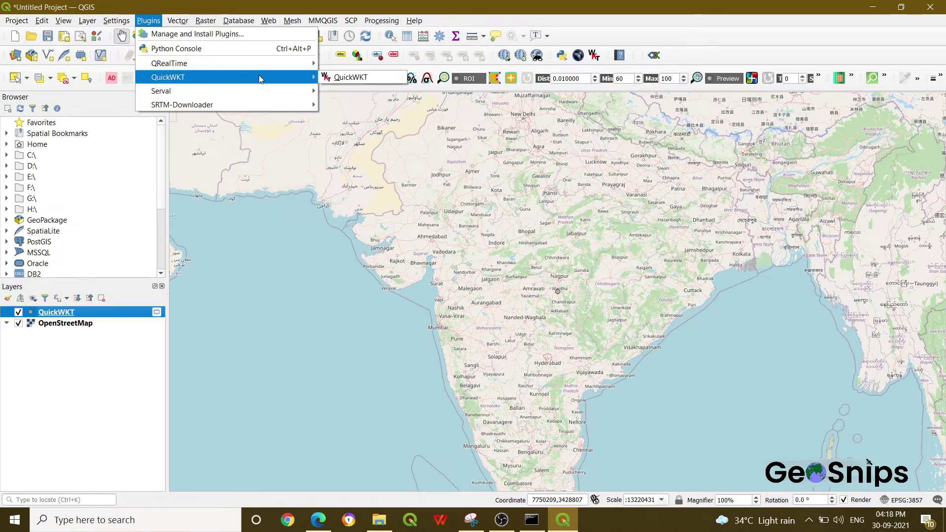
pyautogui.click(347, 78)
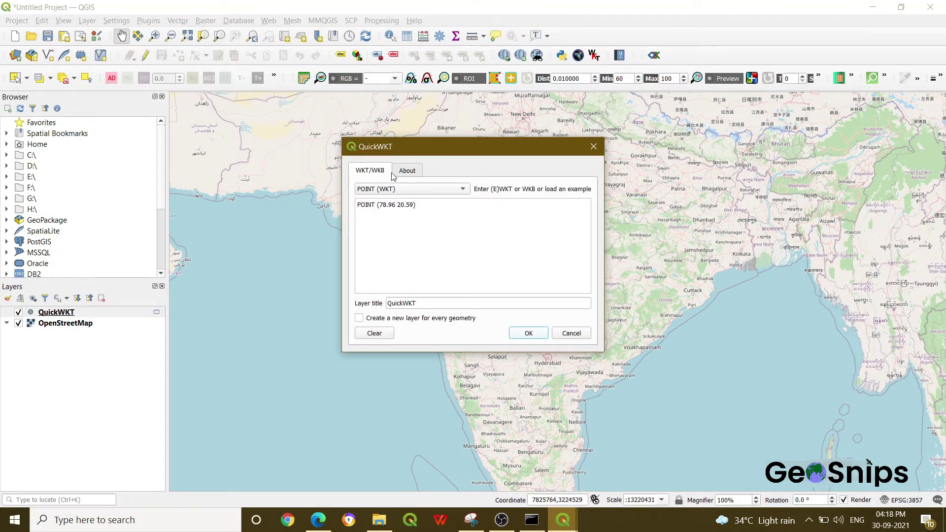
pyautogui.click(397, 190)
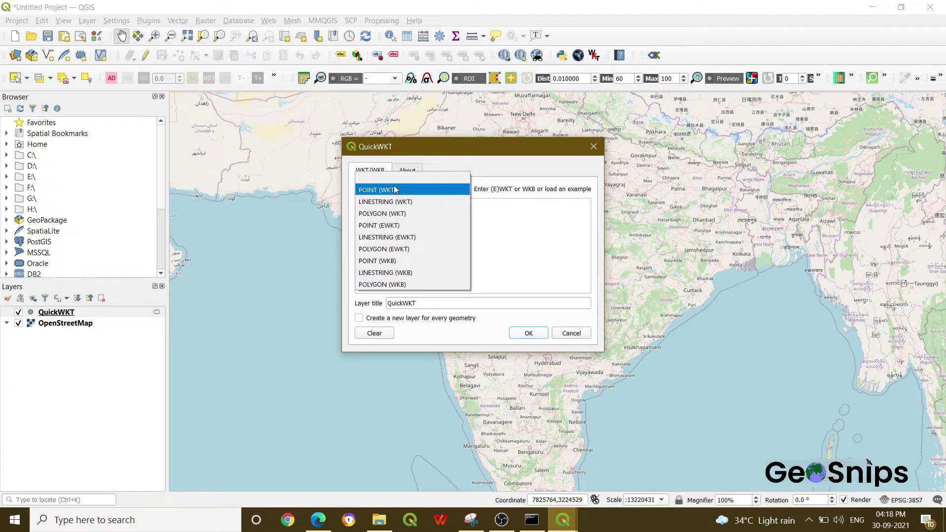
pyautogui.click(395, 213)
pyautogui.moveTo(360, 214)
pyautogui.mouseDown()
pyautogui.moveTo(328, 213)
pyautogui.moveTo(348, 205)
pyautogui.mouseUp()
pyautogui.write('POLYGON ((73.9984130859375 16.499299167397574, 74.586181640625 16.499299167397574, 74.586181640625 16.938587549881355, 73.9984130859375 16.938587549881355,73.9984130859375 16.499299167397574))')
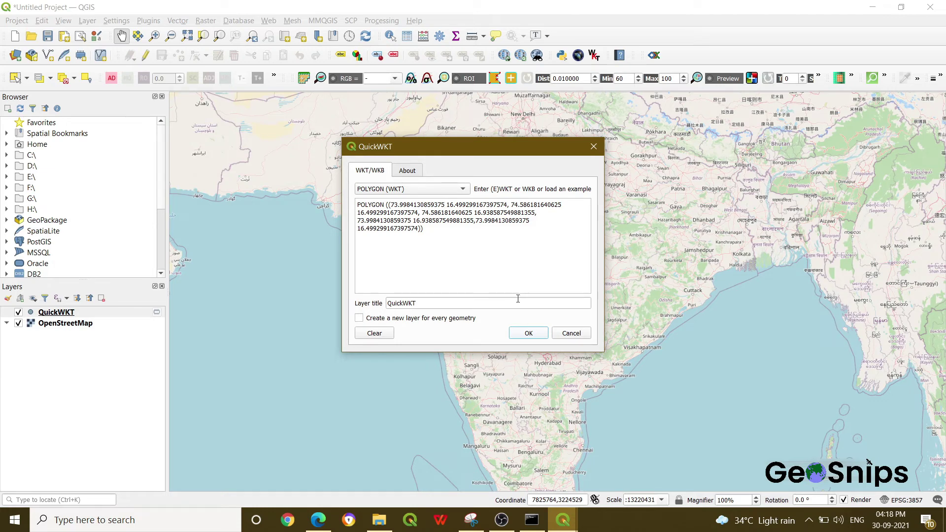
pyautogui.click(527, 333)
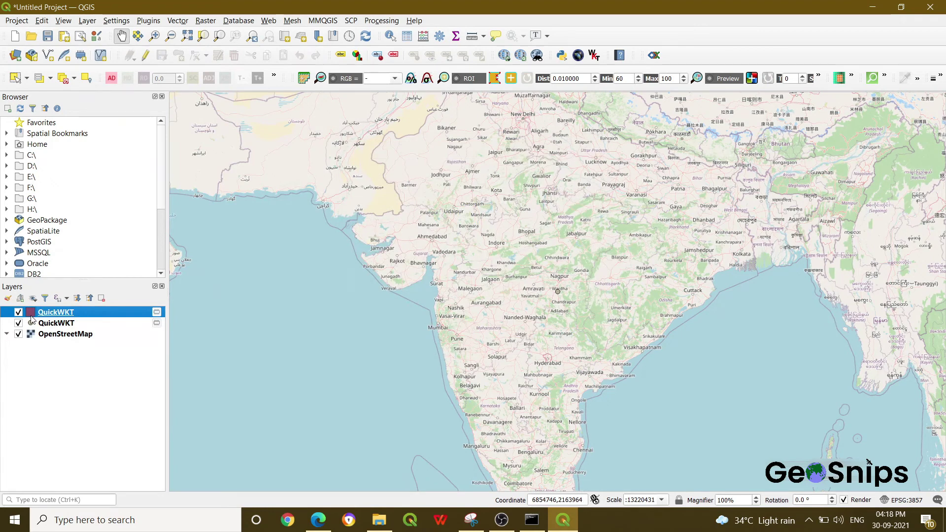
# Set the new polygon layer's CRS to EPSG:4326 - WGS 84.
pyautogui.rightClick(47, 312)
pyautogui.click(74, 309)
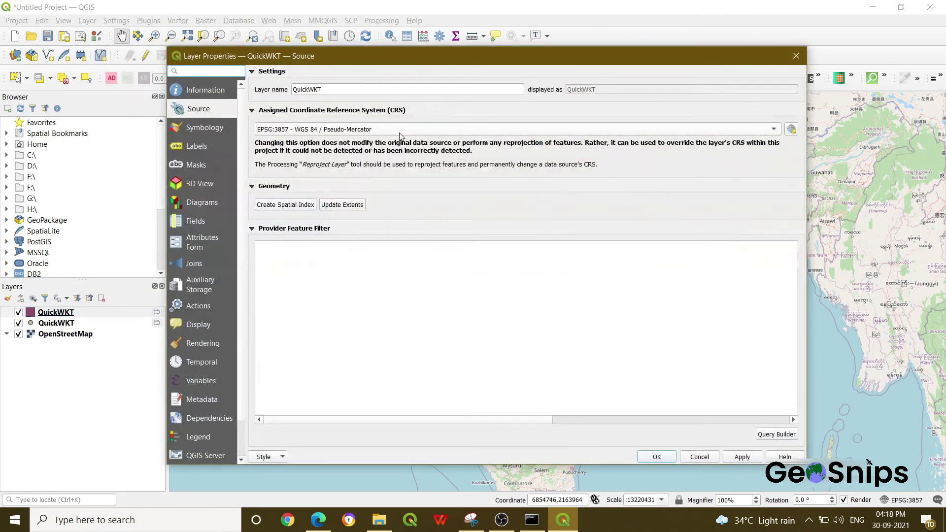
pyautogui.click(400, 132)
pyautogui.click(377, 150)
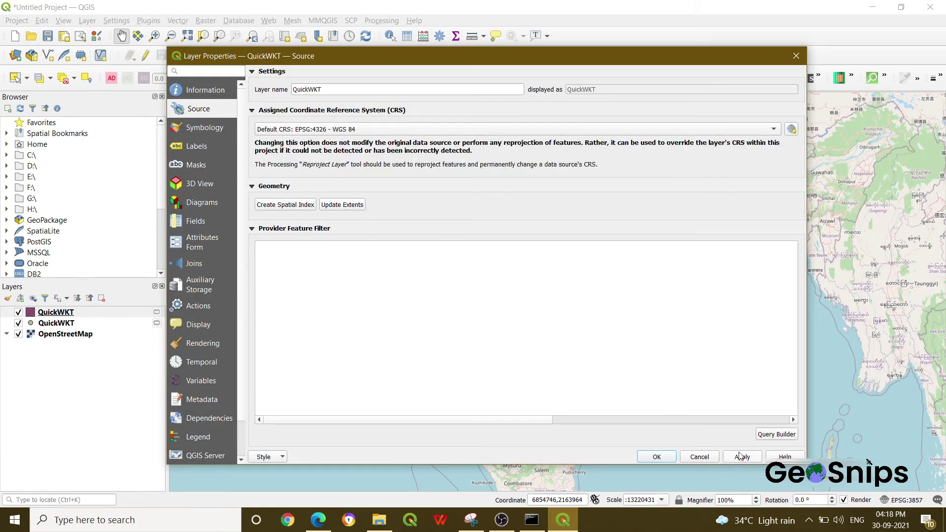
pyautogui.click(660, 458)
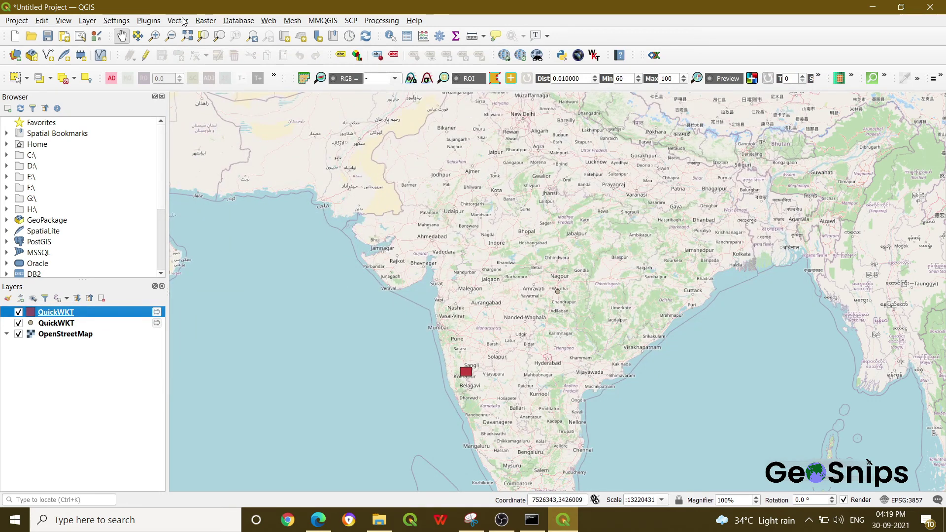
# Zoom in twice onto the red polygon square between Sangli and Kolhapur.
pyautogui.click(156, 36)
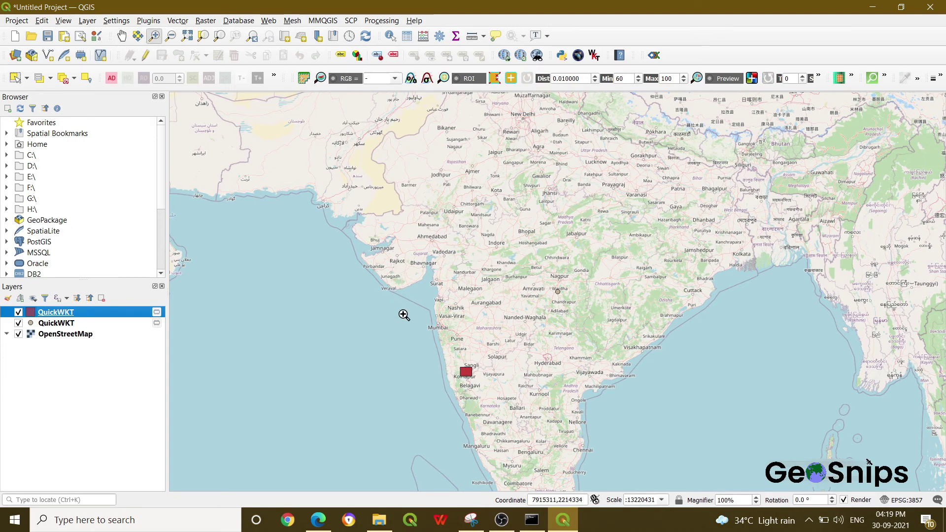
pyautogui.moveTo(411, 319); pyautogui.dragTo(502, 403)
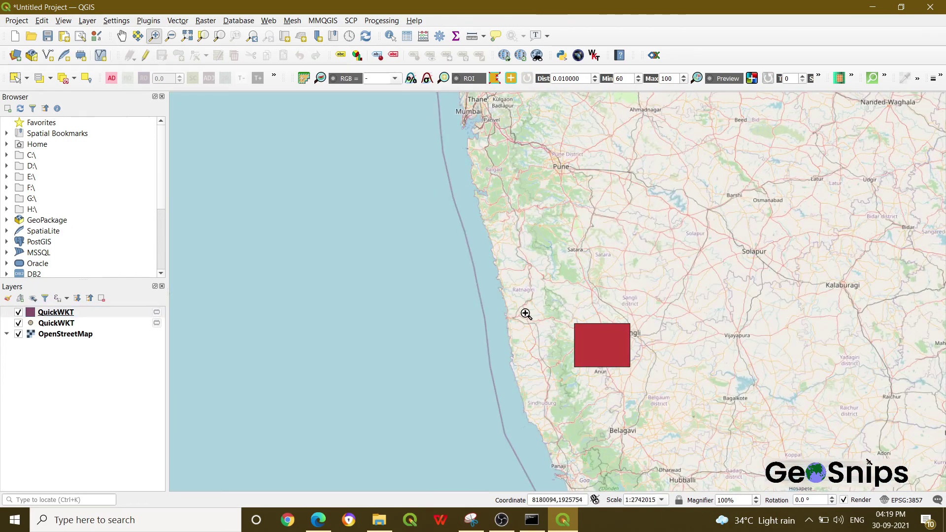
pyautogui.moveTo(533, 307); pyautogui.dragTo(708, 398)
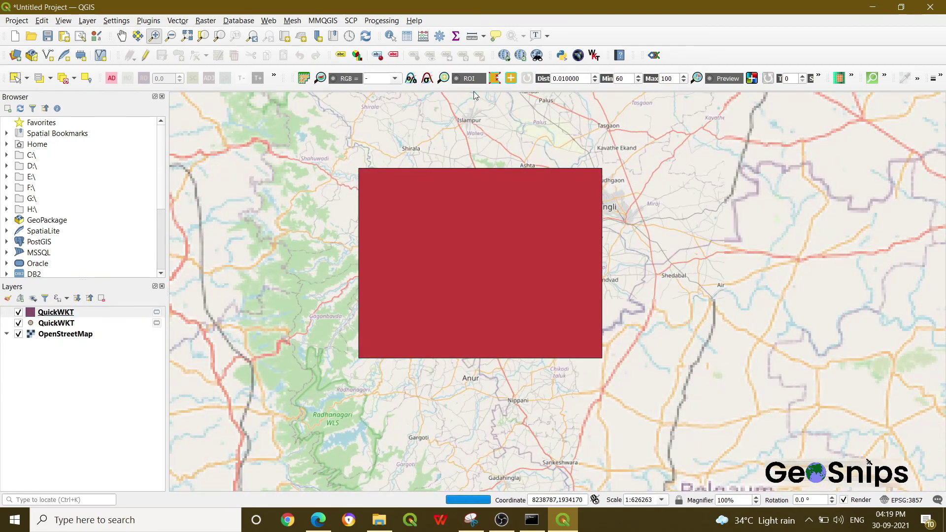